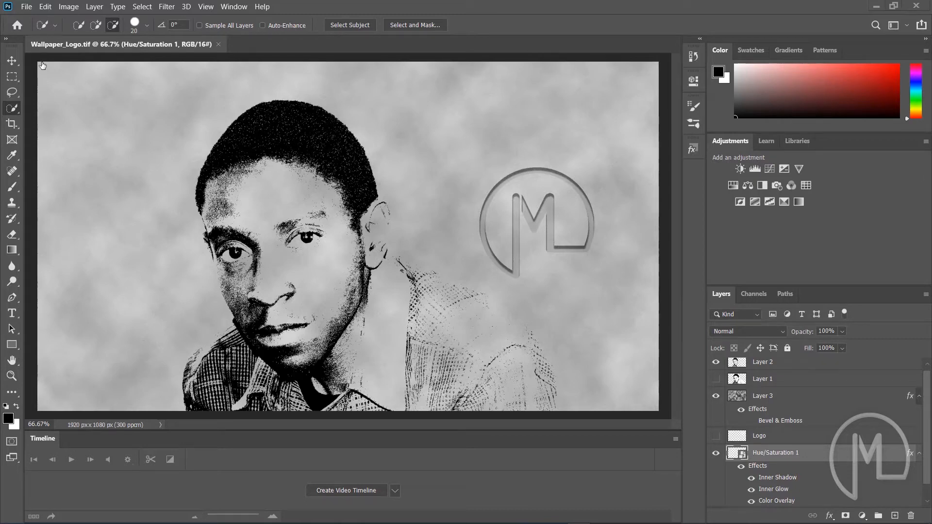
# Create a new 1920 x 1080 px document at 300 pixels/cm, 16 bit RGB, with a transparent background
pyautogui.click(27, 8)
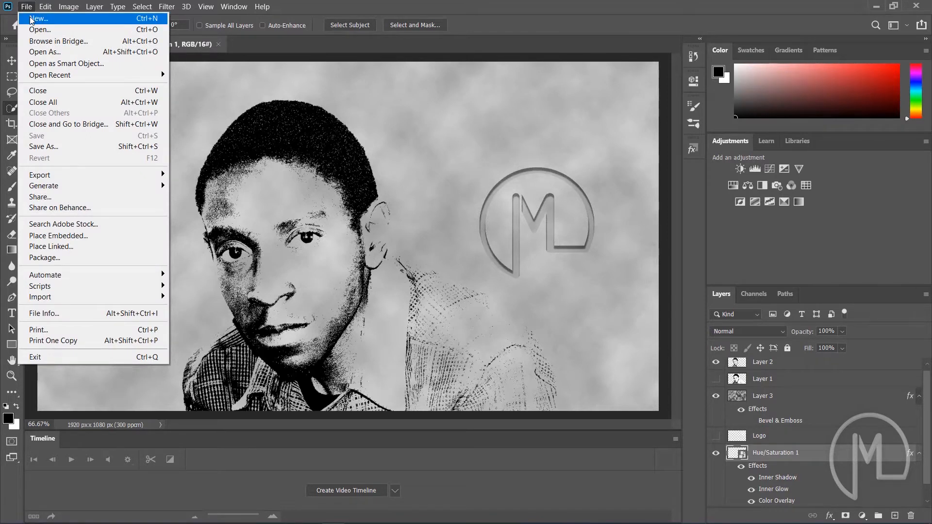
pyautogui.click(31, 20)
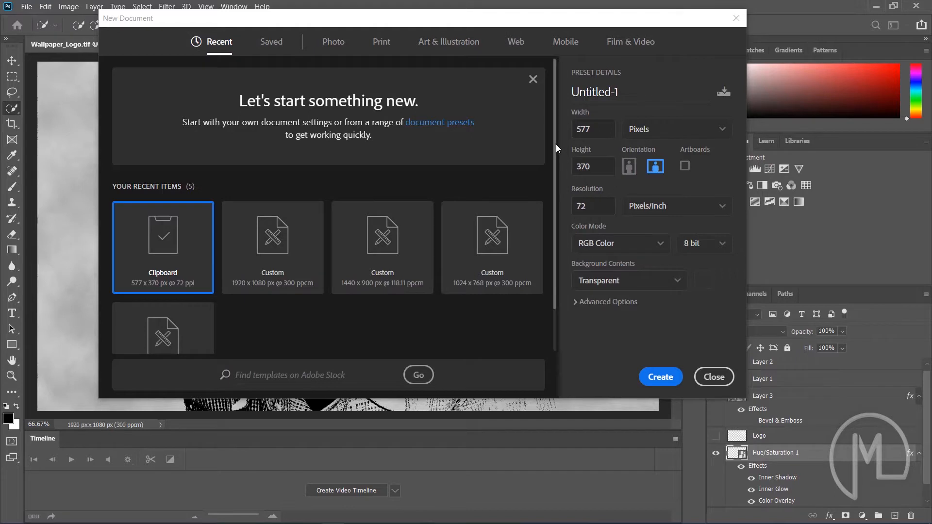
pyautogui.moveTo(556, 148); pyautogui.dragTo(556, 231)
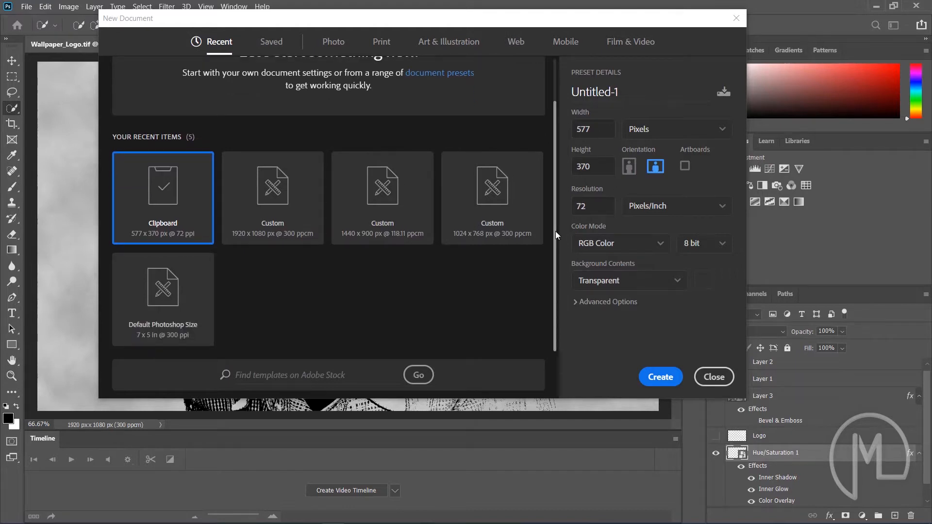
pyautogui.click(290, 235)
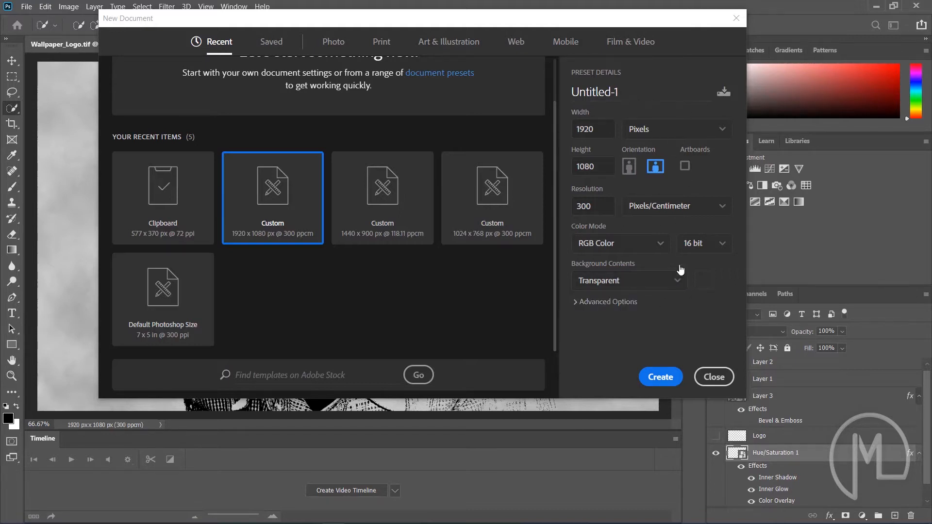
pyautogui.click(662, 378)
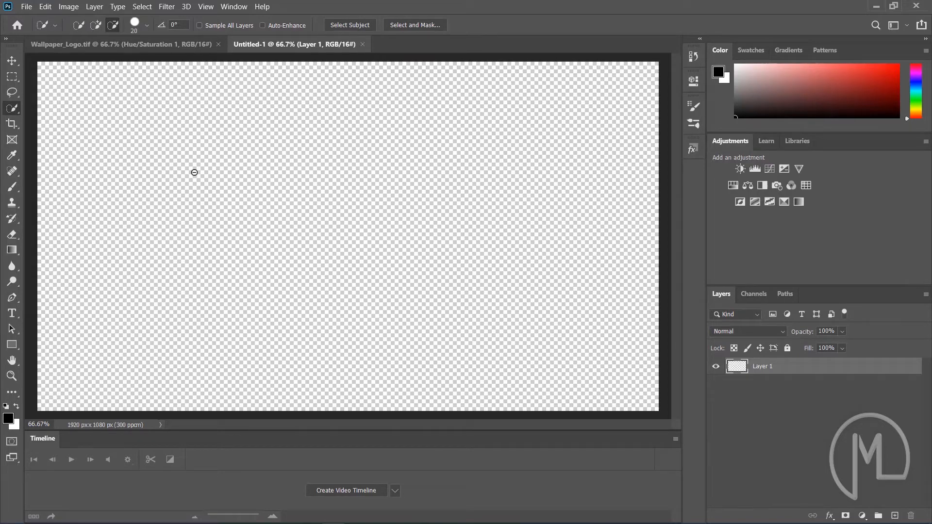
# Place the photo _DSC1384 embedded into the document, accepting it unchanged in Camera Raw
pyautogui.click(28, 7)
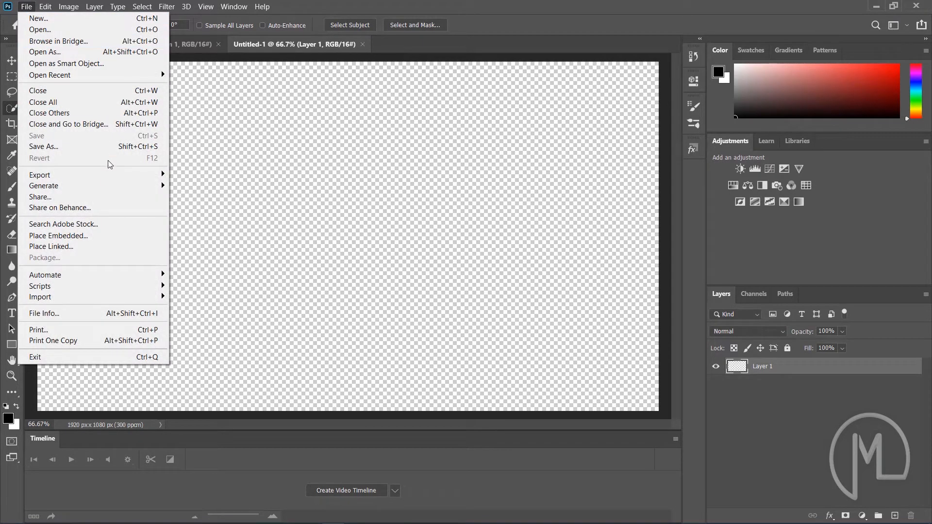
pyautogui.click(83, 236)
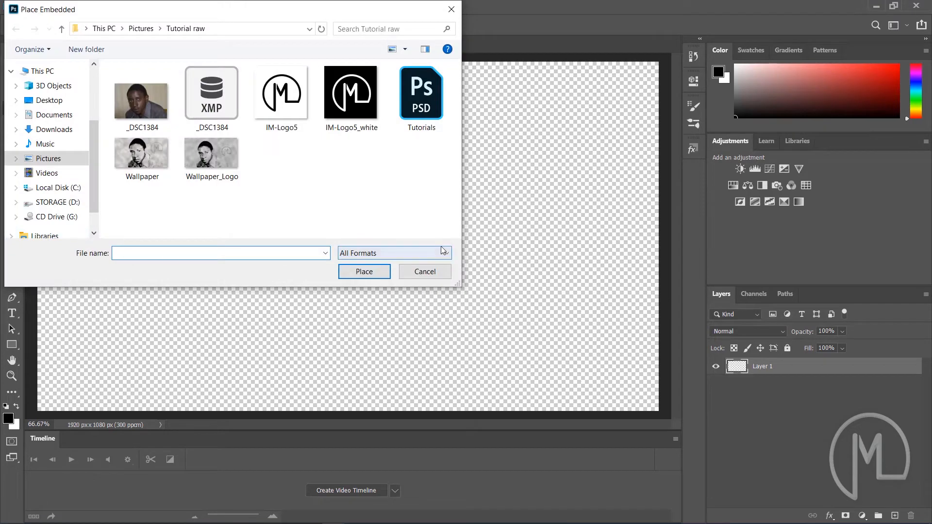
pyautogui.click(136, 99)
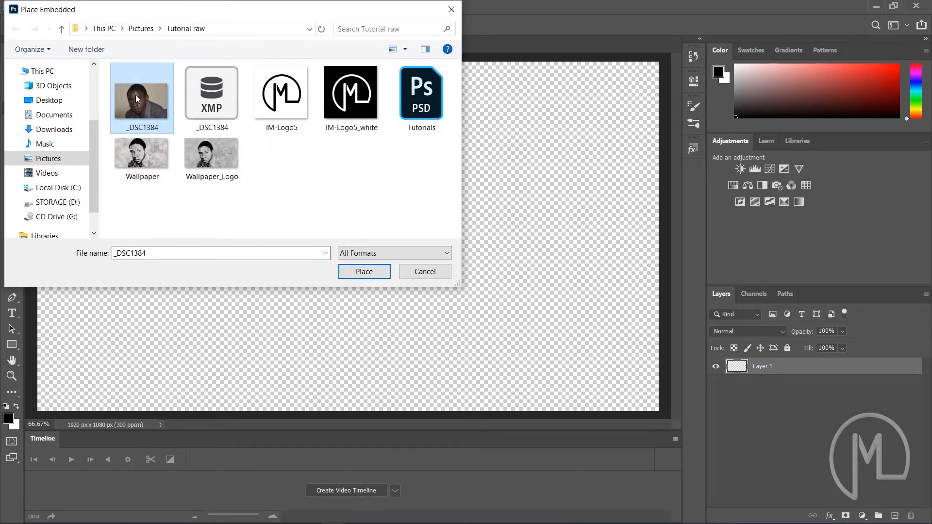
pyautogui.click(379, 273)
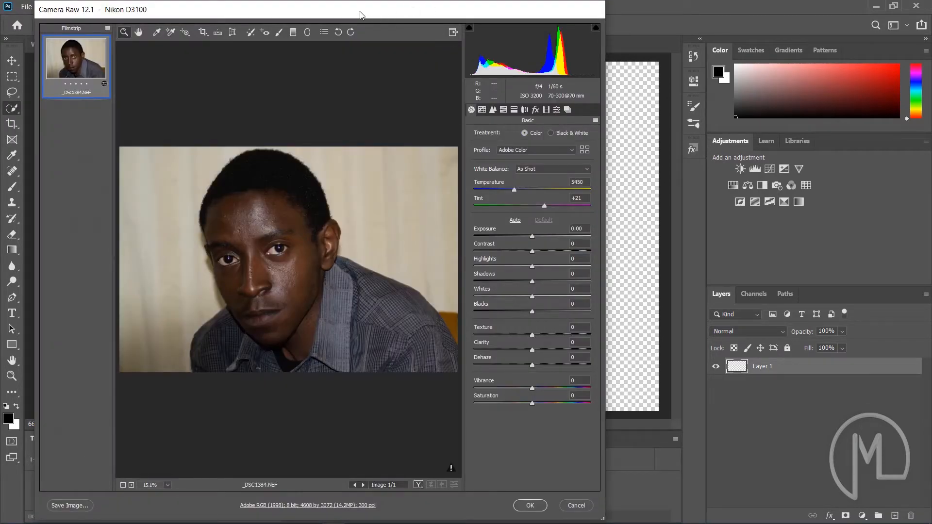
pyautogui.moveTo(361, 14); pyautogui.dragTo(420, 16)
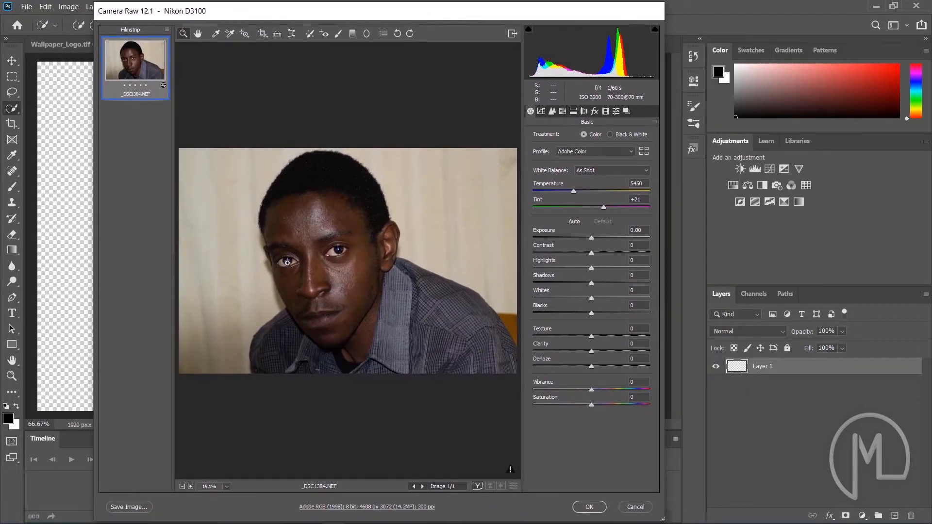
pyautogui.click(589, 507)
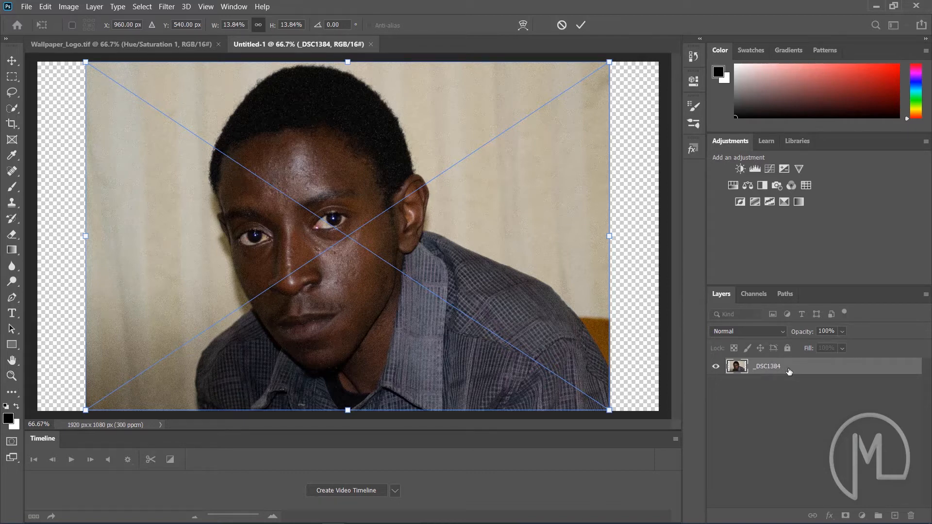
# Commit the placed photo and rasterize its layer
pyautogui.click(583, 24)
pyautogui.press('w')
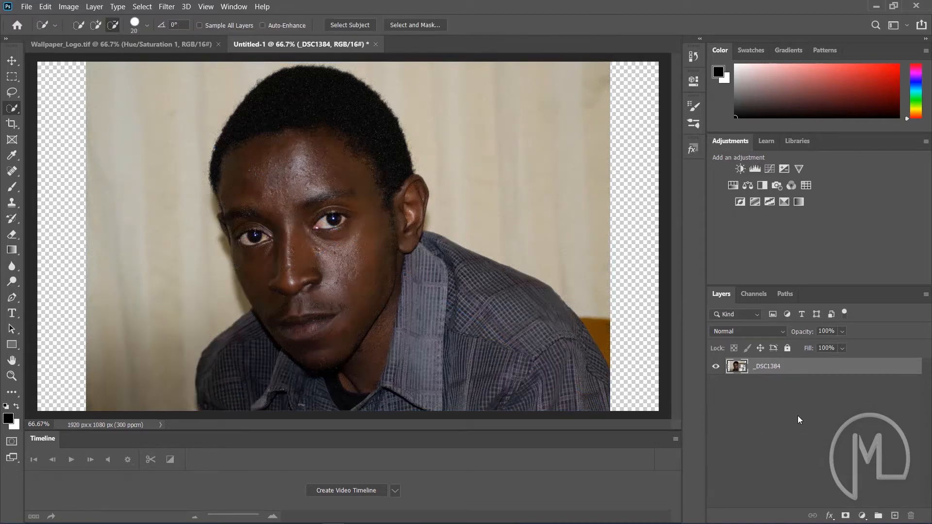
pyautogui.rightClick(768, 367)
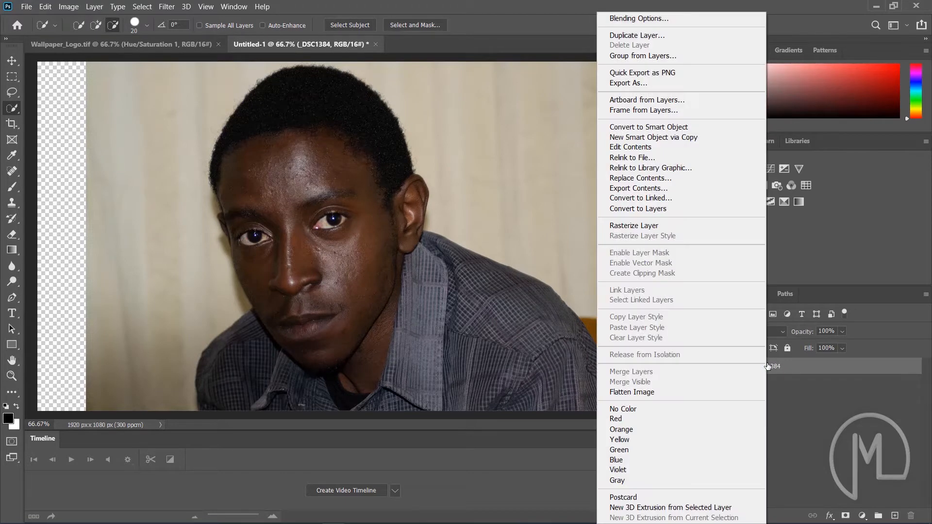
pyautogui.click(670, 225)
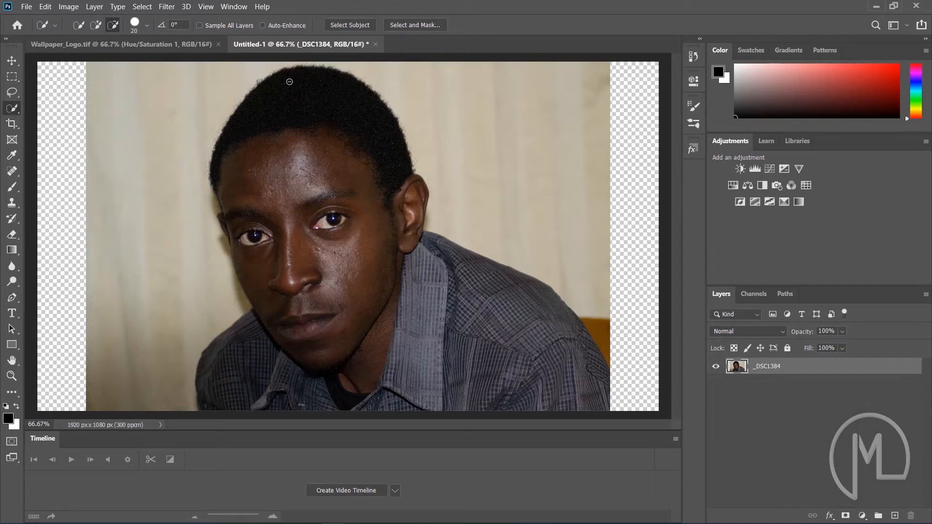
# Select the background around the person with Quick Selection in add mode and delete it
pyautogui.click(97, 25)
pyautogui.moveTo(104, 70)
pyautogui.mouseDown()
pyautogui.moveTo(141, 128)
pyautogui.moveTo(164, 196)
pyautogui.mouseUp()
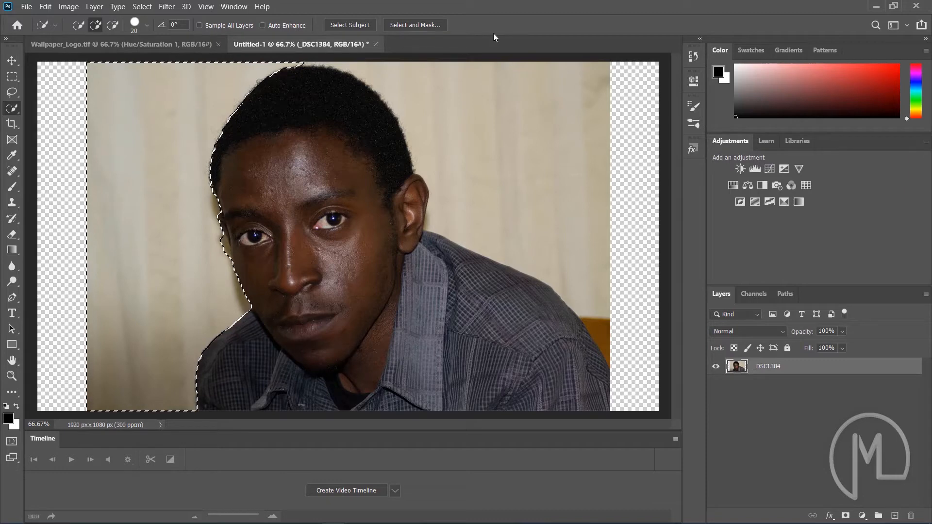
pyautogui.moveTo(310, 65)
pyautogui.mouseDown()
pyautogui.moveTo(399, 68)
pyautogui.moveTo(448, 82)
pyautogui.moveTo(485, 99)
pyautogui.moveTo(538, 144)
pyautogui.moveTo(609, 297)
pyautogui.moveTo(601, 352)
pyautogui.mouseUp()
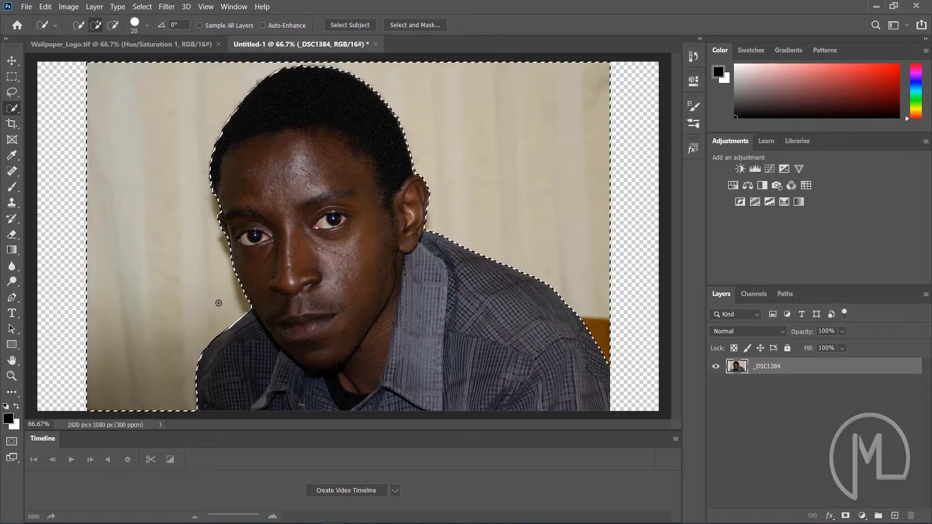
pyautogui.press('Delete')
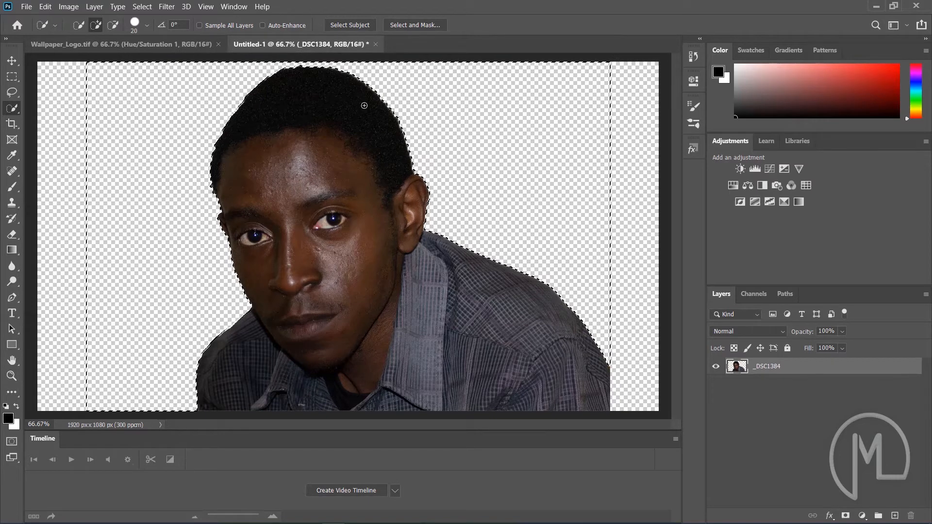
# Invert the selection to the person and apply a Threshold adjustment with level 35
pyautogui.rightClick(537, 140)
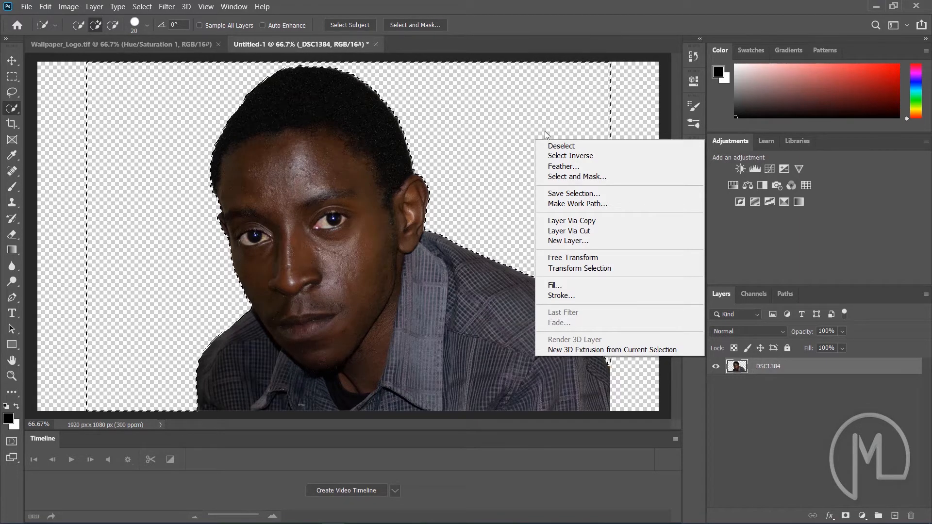
pyautogui.click(580, 157)
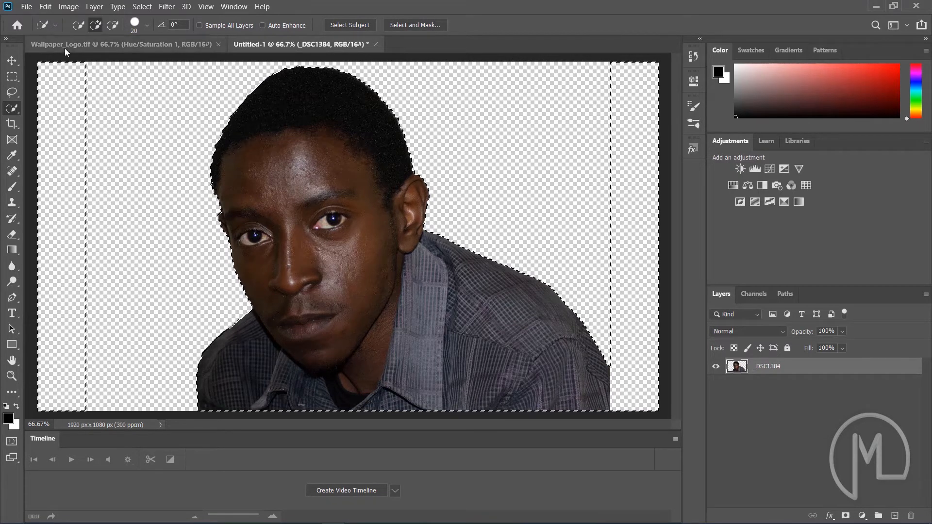
pyautogui.click(63, 8)
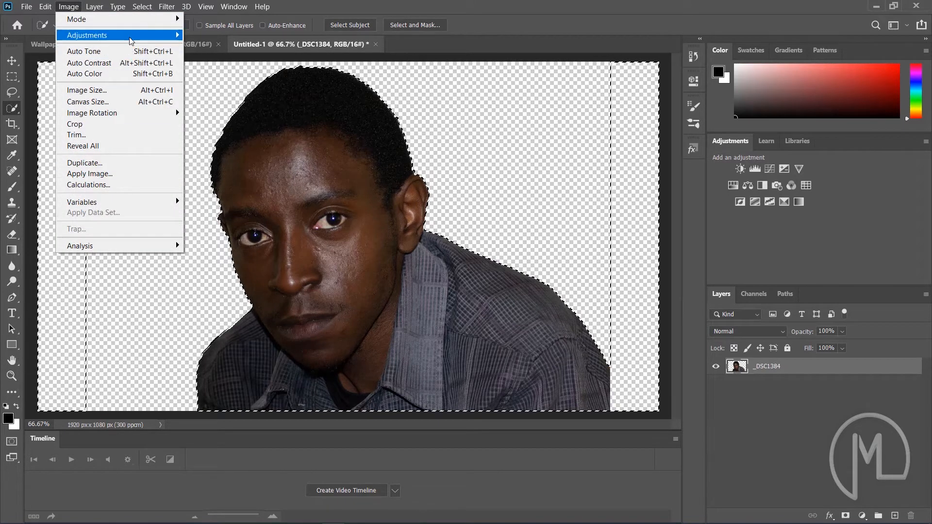
pyautogui.moveTo(130, 41)
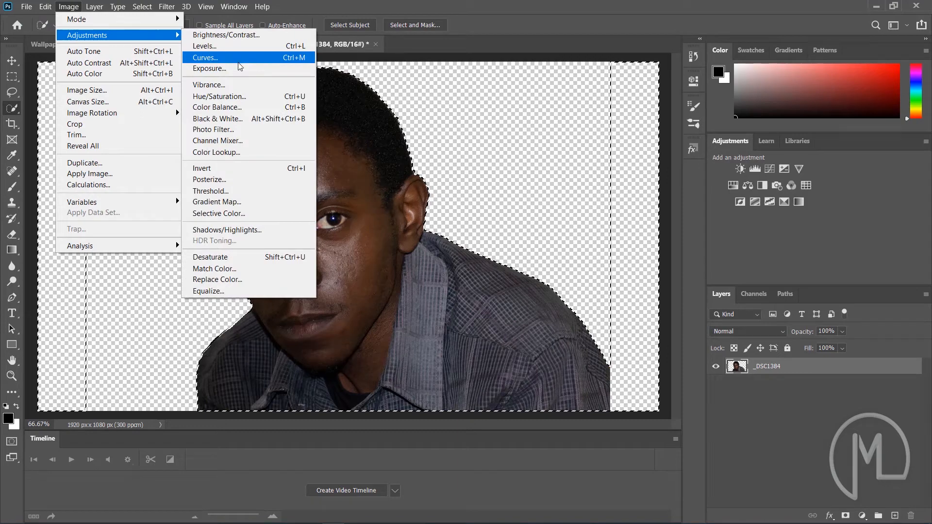
pyautogui.click(246, 189)
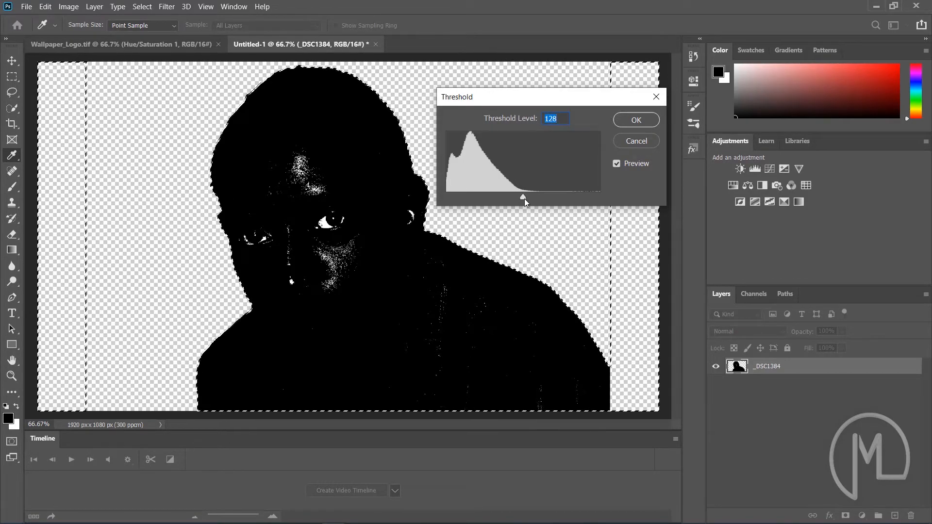
pyautogui.moveTo(524, 199); pyautogui.dragTo(471, 211)
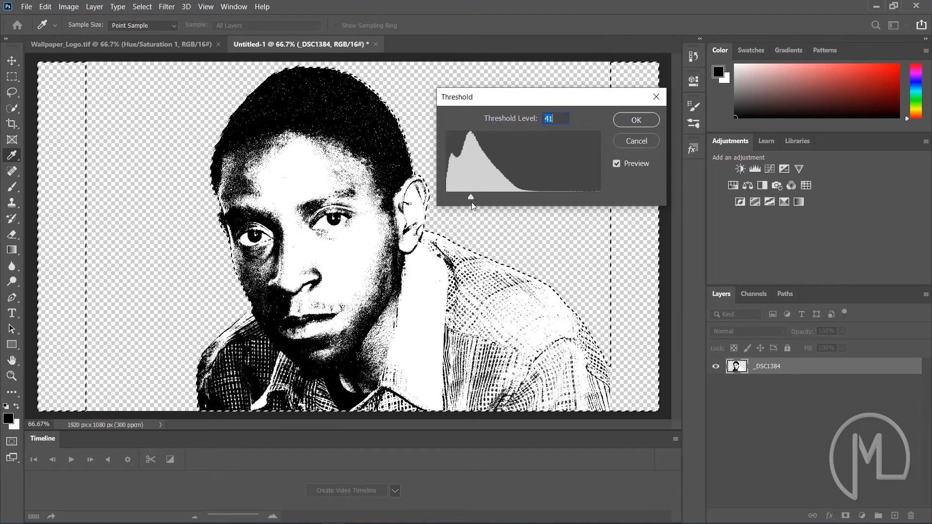
pyautogui.moveTo(470, 198); pyautogui.dragTo(466, 196)
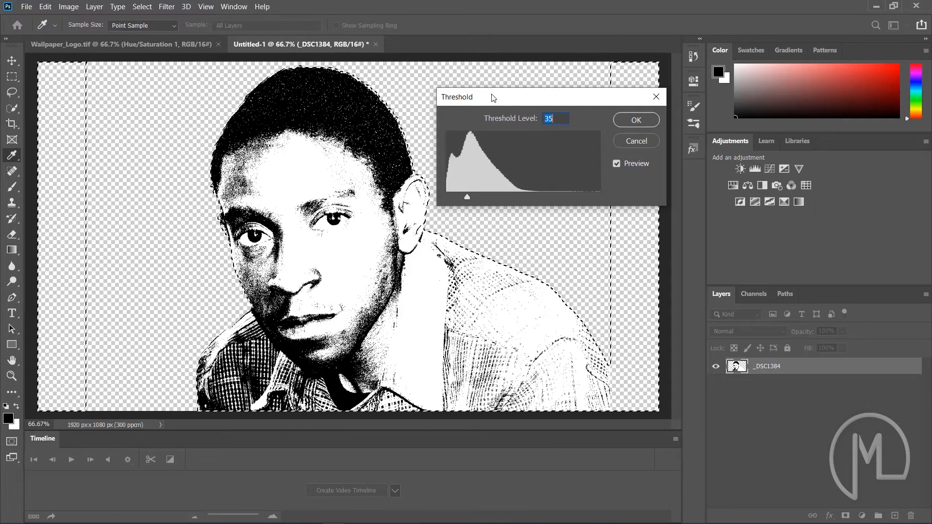
pyautogui.click(636, 120)
# Select the shadows with Color Range using a fuzziness of 15%
pyautogui.press('w')
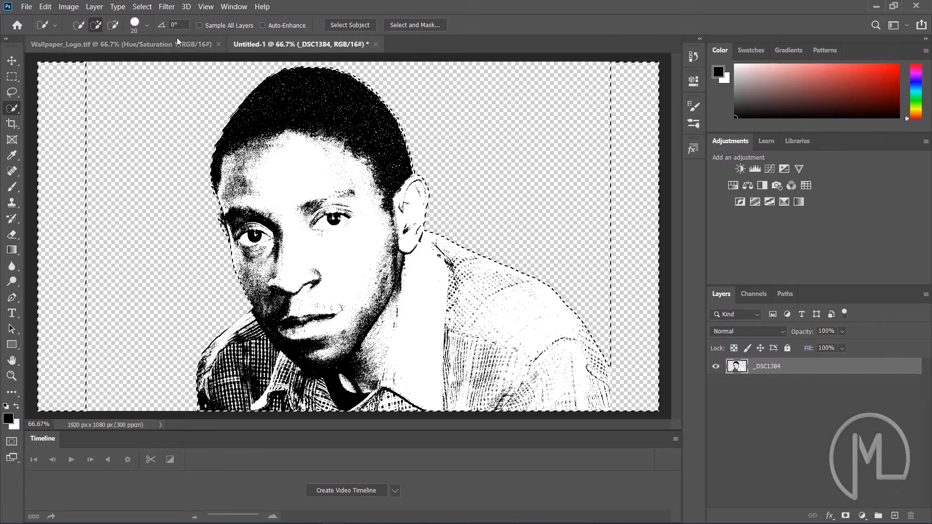
pyautogui.click(143, 7)
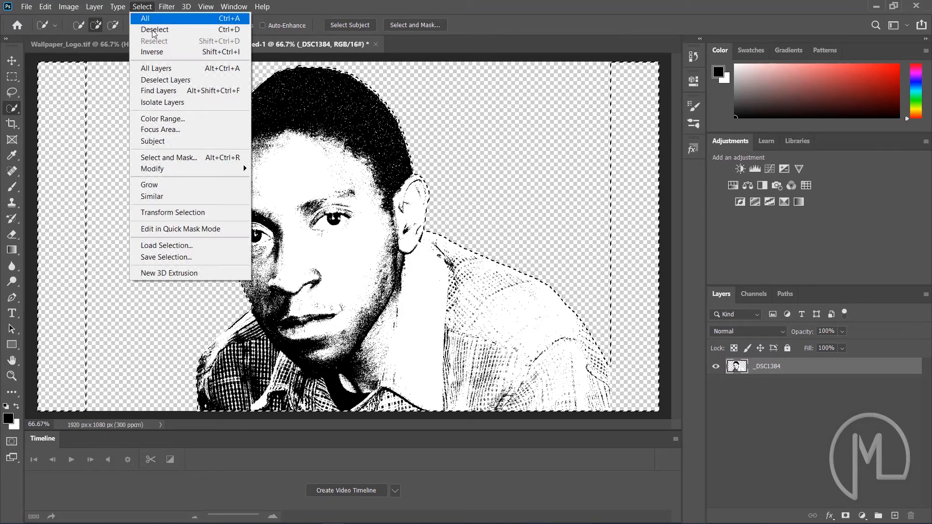
pyautogui.click(199, 122)
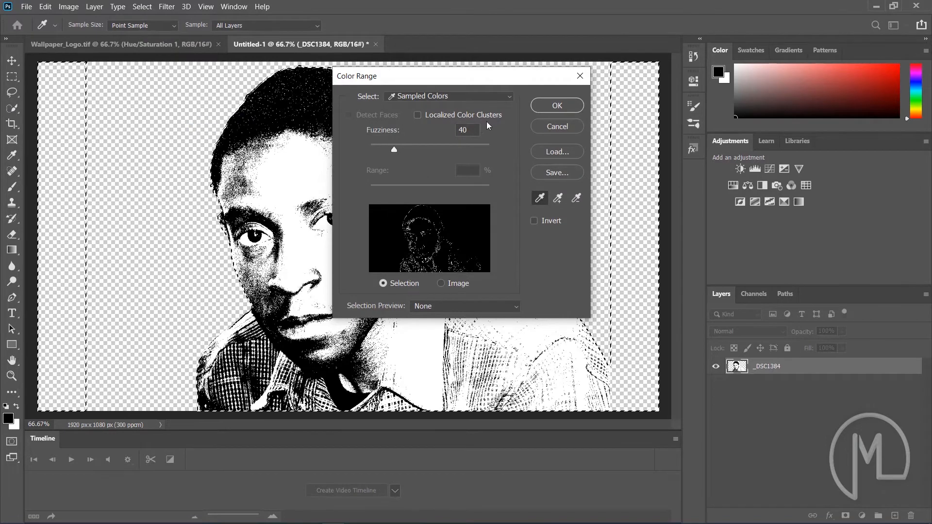
pyautogui.click(511, 96)
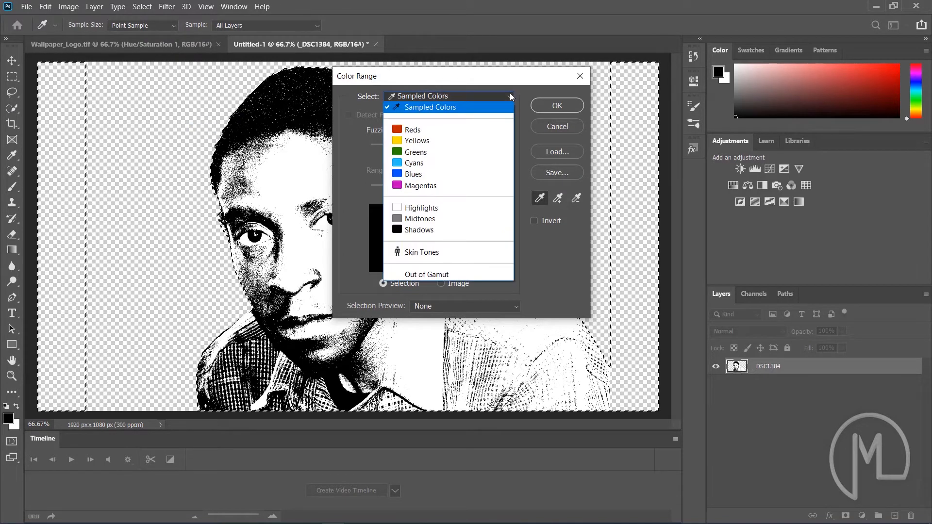
pyautogui.click(436, 232)
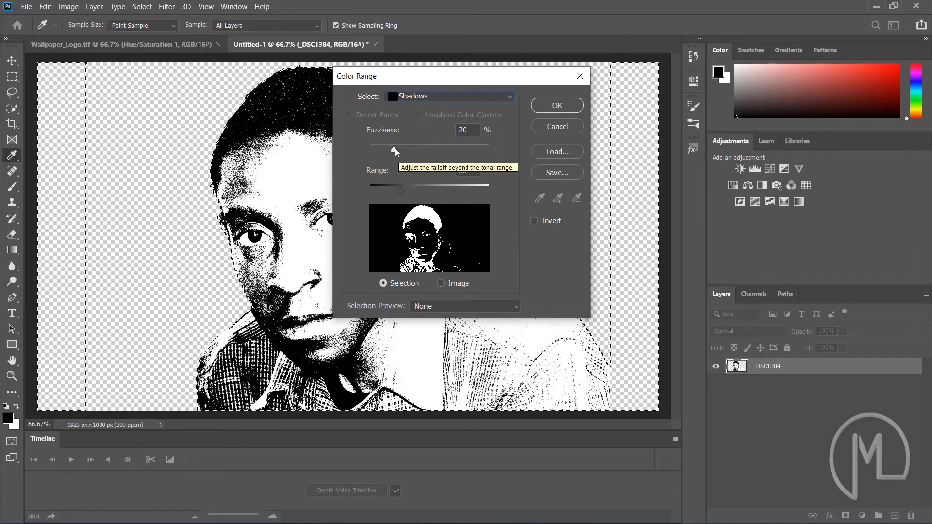
pyautogui.moveTo(395, 152)
pyautogui.mouseDown()
pyautogui.moveTo(420, 153)
pyautogui.moveTo(390, 154)
pyautogui.mouseUp()
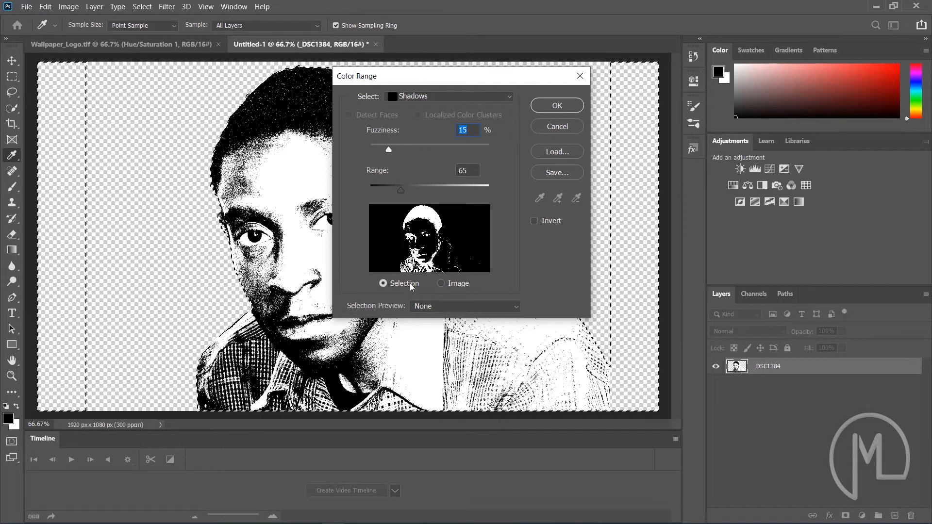
pyautogui.moveTo(407, 193); pyautogui.dragTo(409, 194)
pyautogui.click(558, 106)
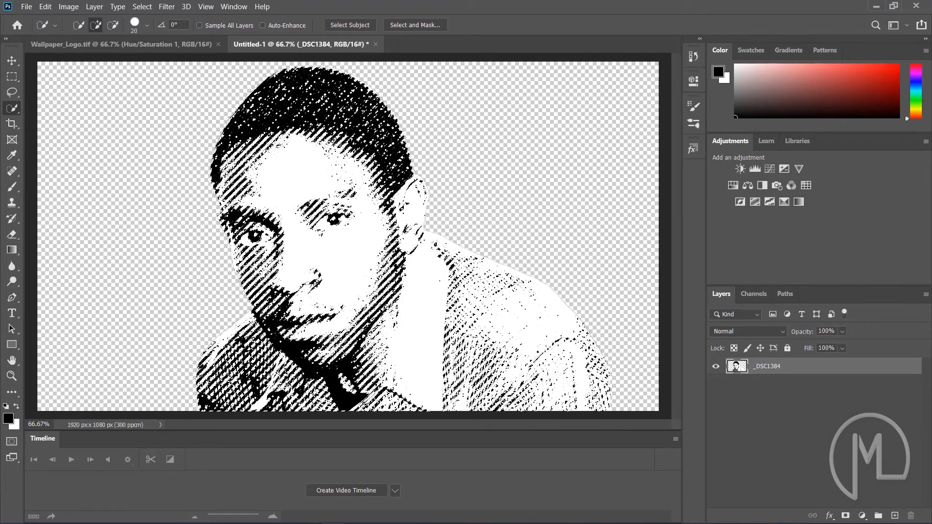
# Copy the shadow selection to a new layer, hide the original photo layer and select it
pyautogui.rightClick(334, 140)
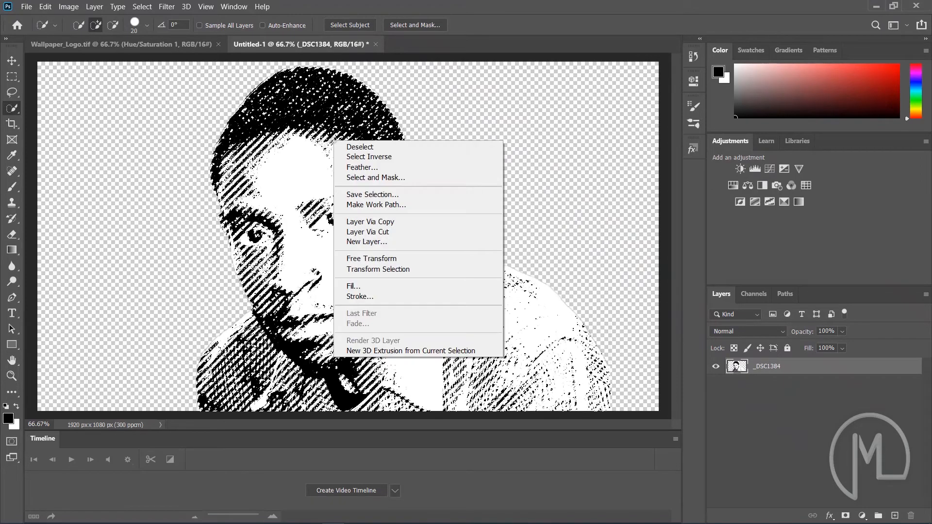
pyautogui.click(411, 224)
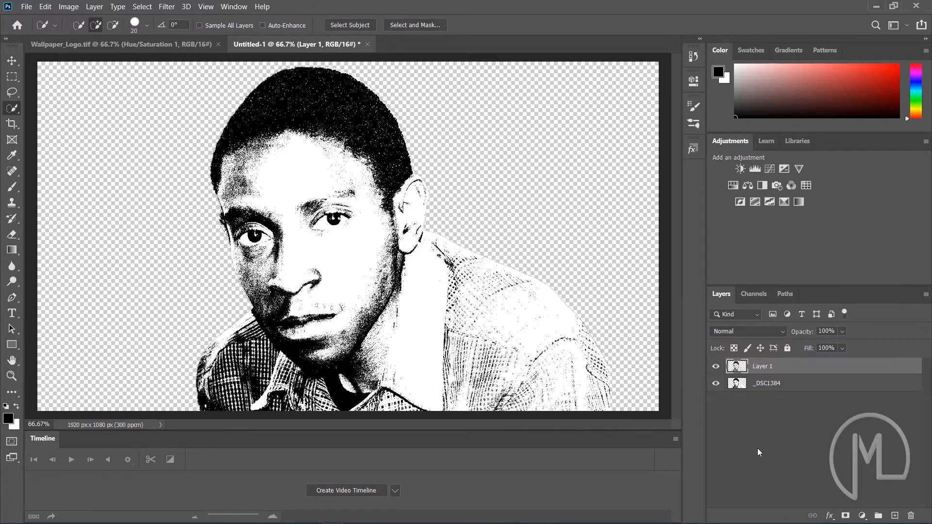
pyautogui.click(716, 384)
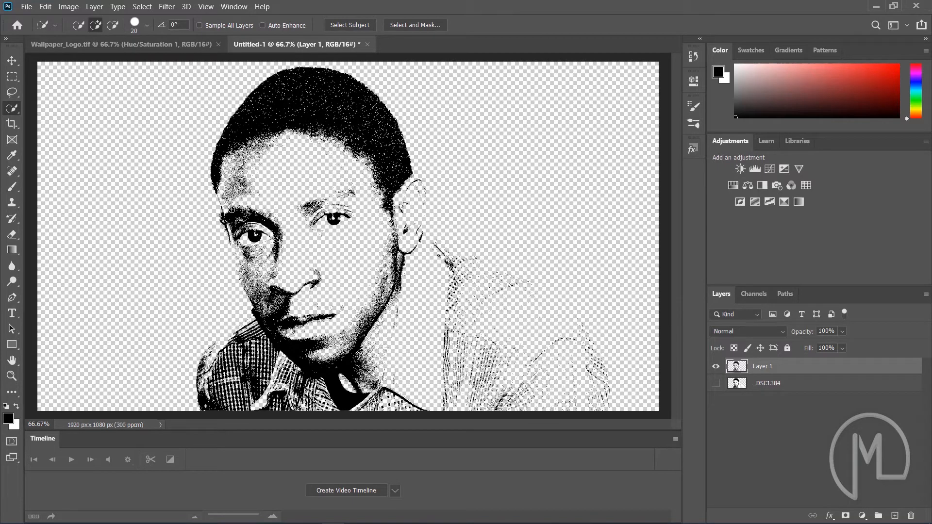
pyautogui.click(779, 386)
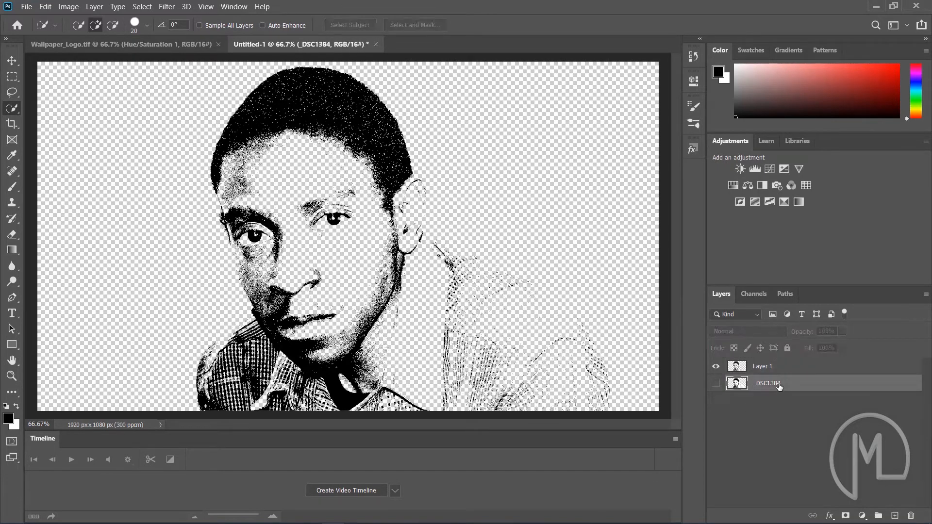
# Delete the hidden original photo layer and rename the copied shadow layer to Sketch art
pyautogui.press('Delete')
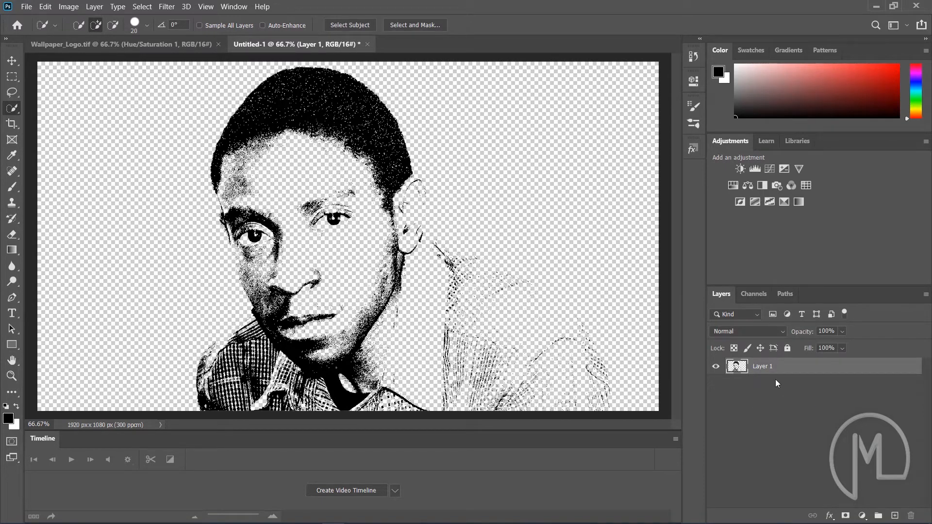
pyautogui.doubleClick(771, 369)
pyautogui.write('Sketch art')
pyautogui.click(730, 408)
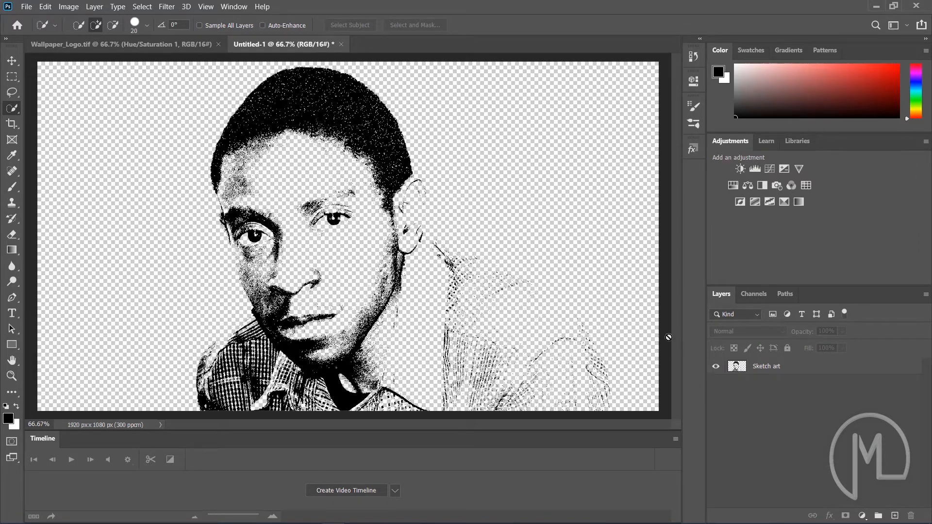
# Add a new layer and fill it with a light pinkish-grey colour chosen in the Color Picker
pyautogui.click(894, 517)
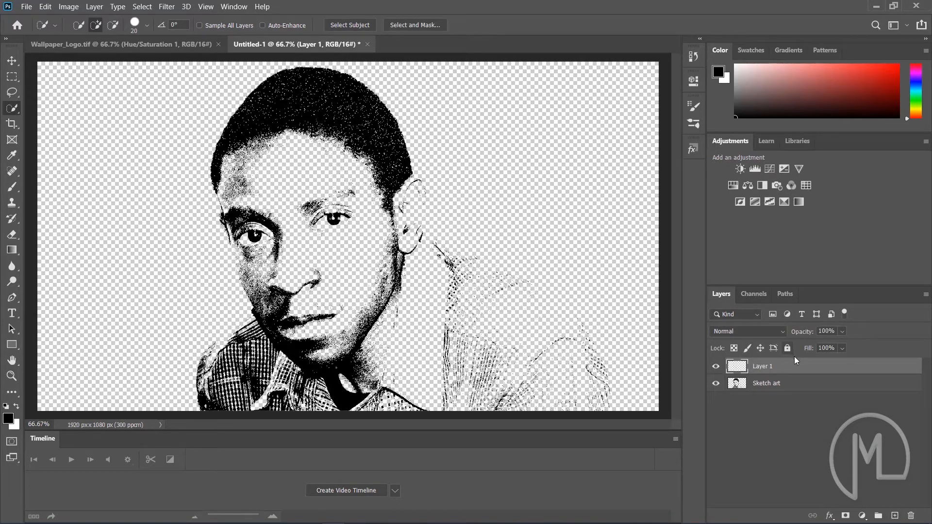
pyautogui.click(45, 7)
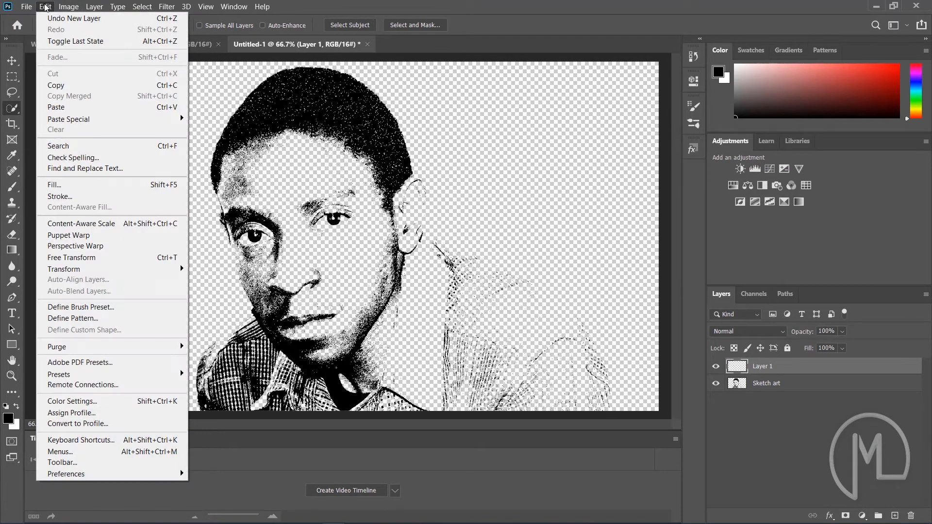
pyautogui.click(66, 179)
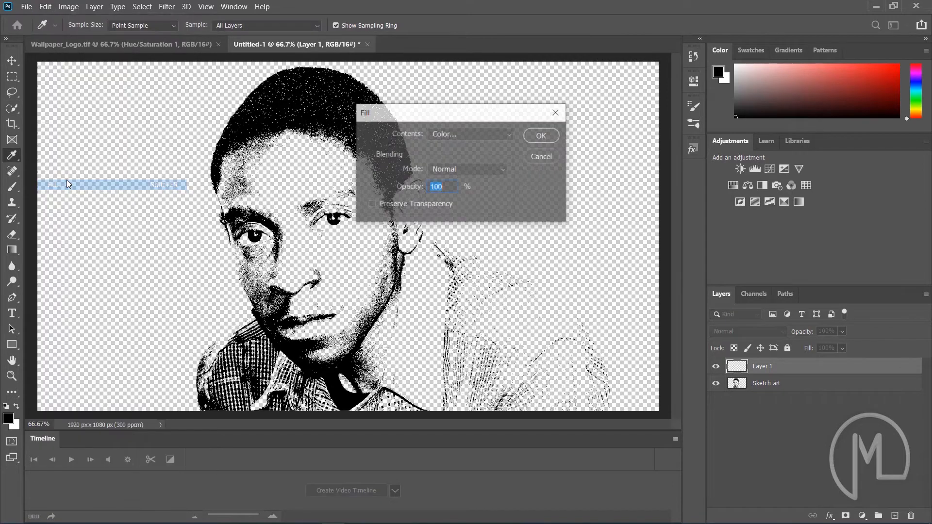
pyautogui.click(505, 134)
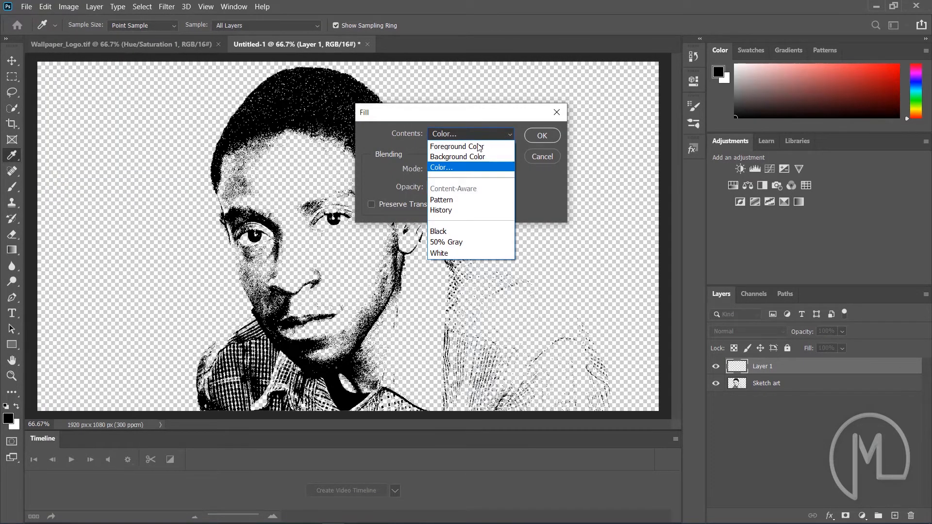
pyautogui.click(469, 167)
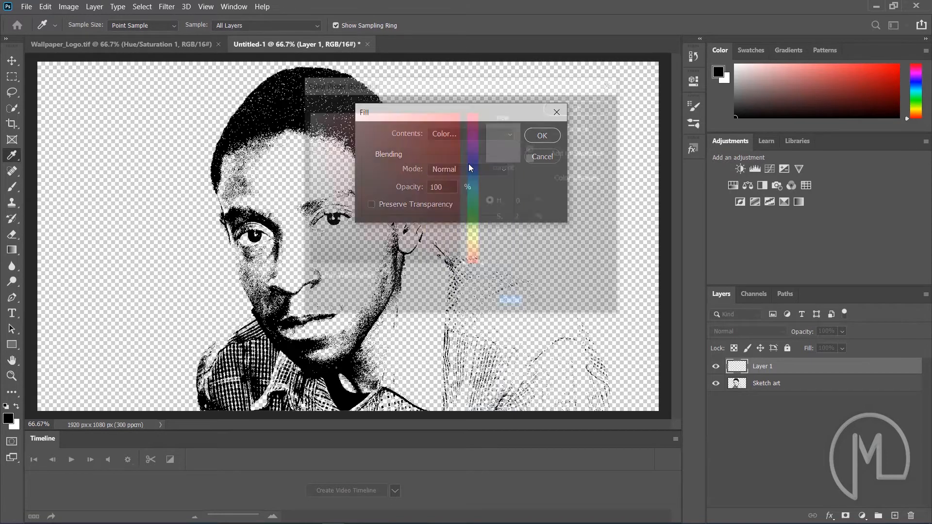
pyautogui.click(311, 126)
pyautogui.write('bfb8b8')
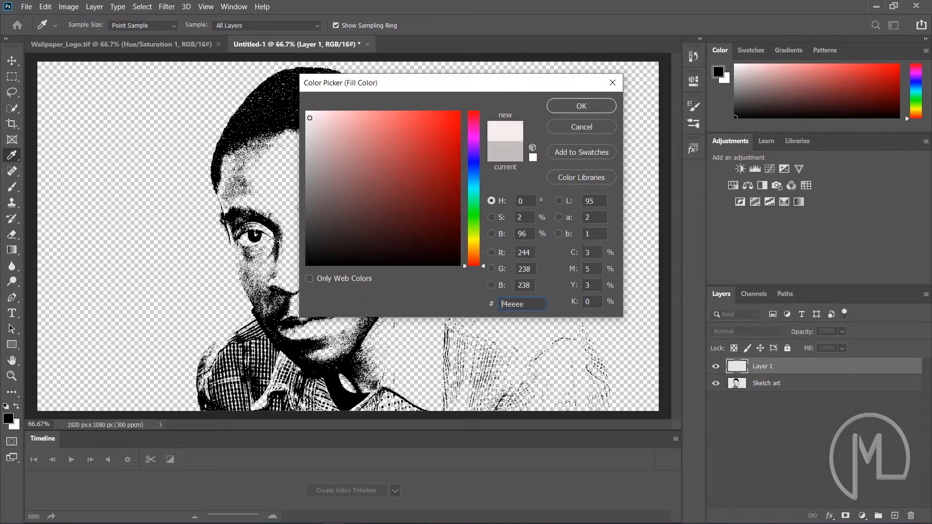
pyautogui.moveTo(313, 148)
pyautogui.mouseDown()
pyautogui.moveTo(322, 139)
pyautogui.moveTo(314, 160)
pyautogui.moveTo(312, 139)
pyautogui.mouseUp()
pyautogui.click(598, 106)
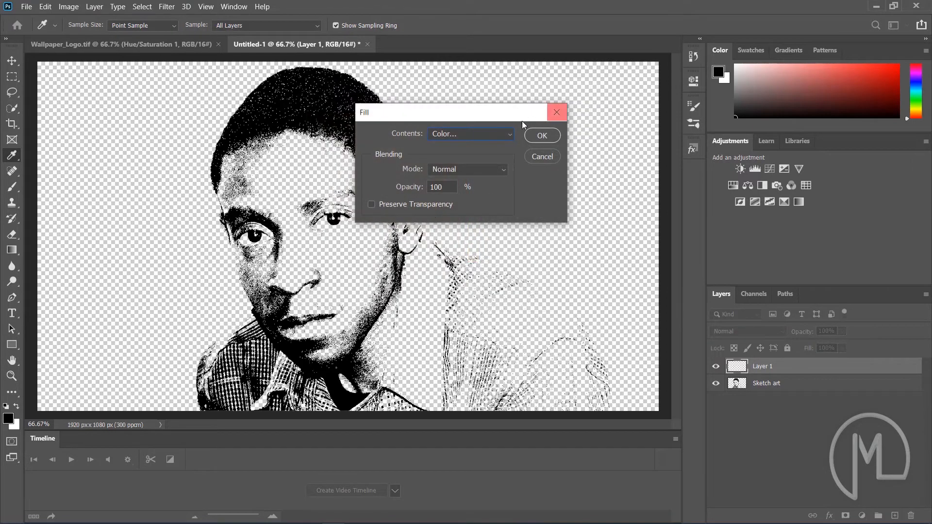
pyautogui.click(541, 136)
pyautogui.press('w')
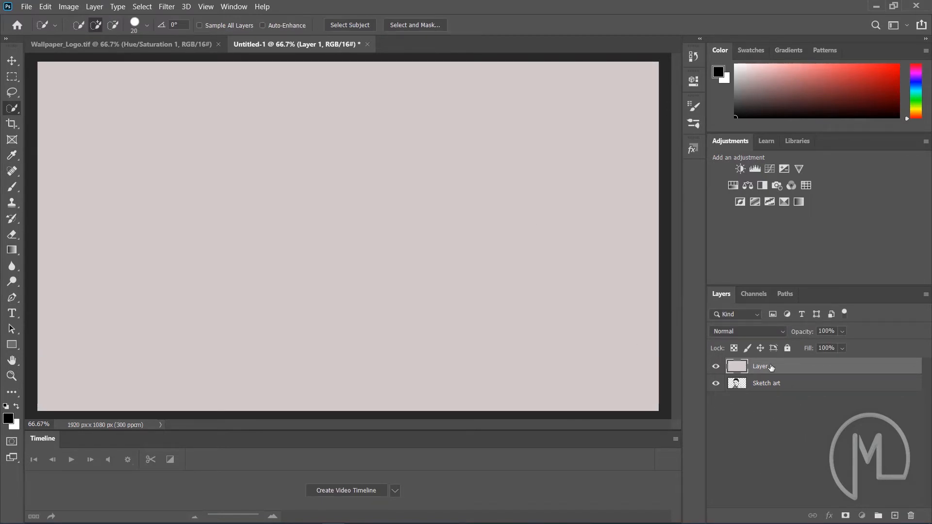
# Move the filled layer below Sketch art and rename it BG
pyautogui.moveTo(772, 367); pyautogui.dragTo(764, 399)
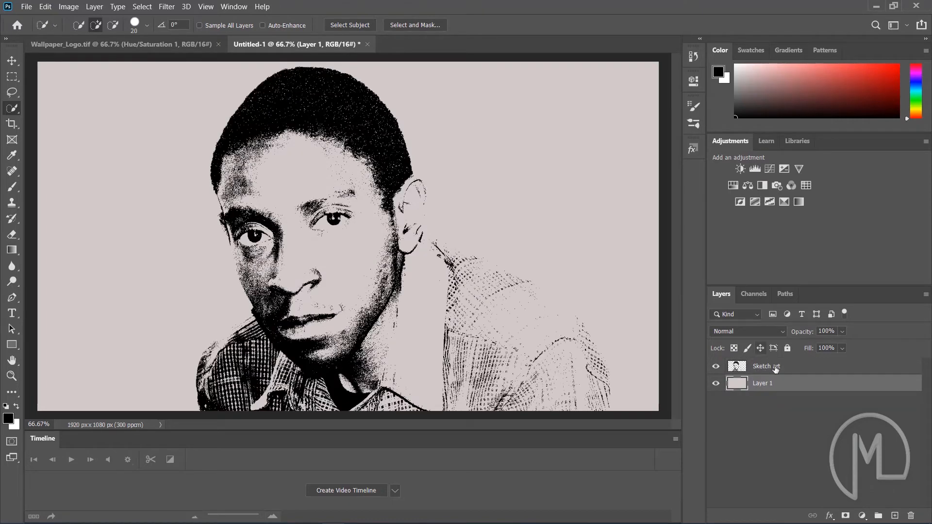
pyautogui.doubleClick(772, 383)
pyautogui.write('BG')
pyautogui.press('Return')
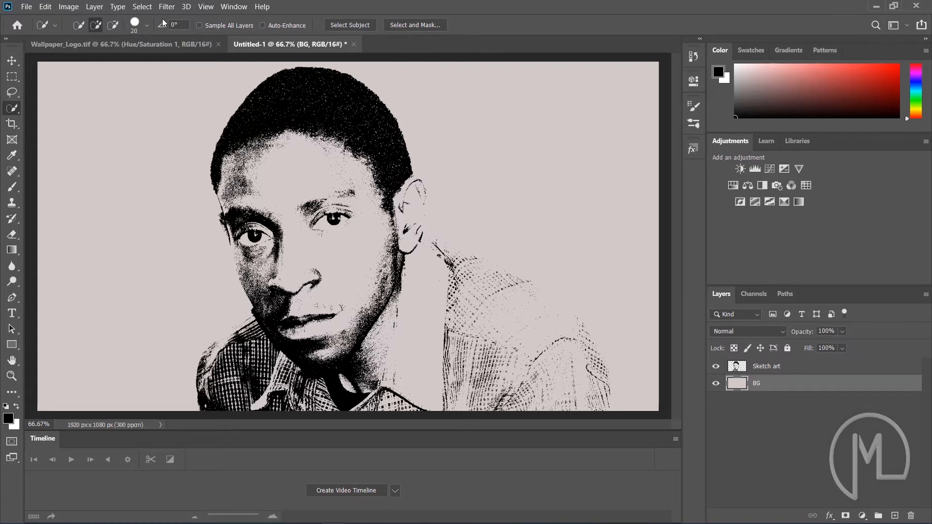
# Apply Add Noise to the BG layer with amount 15%, Uniform distribution and Monochromatic enabled
pyautogui.click(167, 7)
pyautogui.moveTo(235, 168)
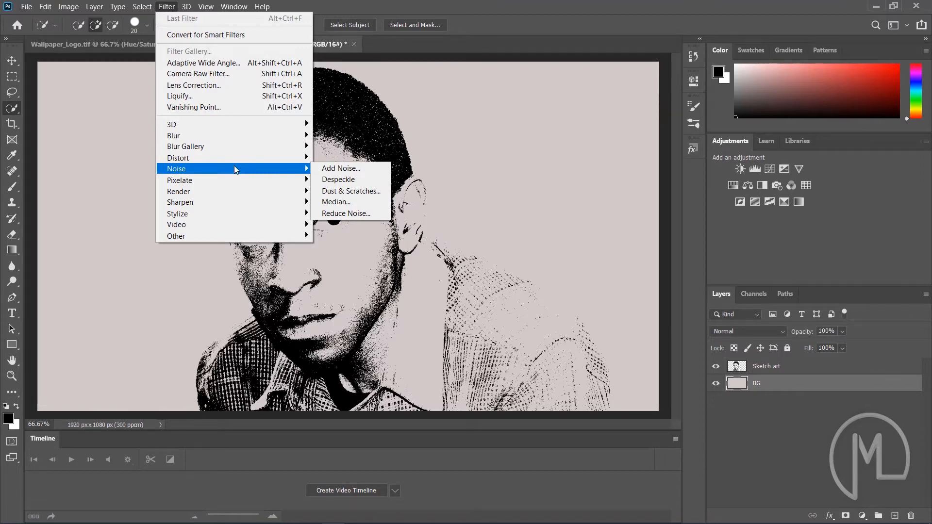
pyautogui.click(338, 174)
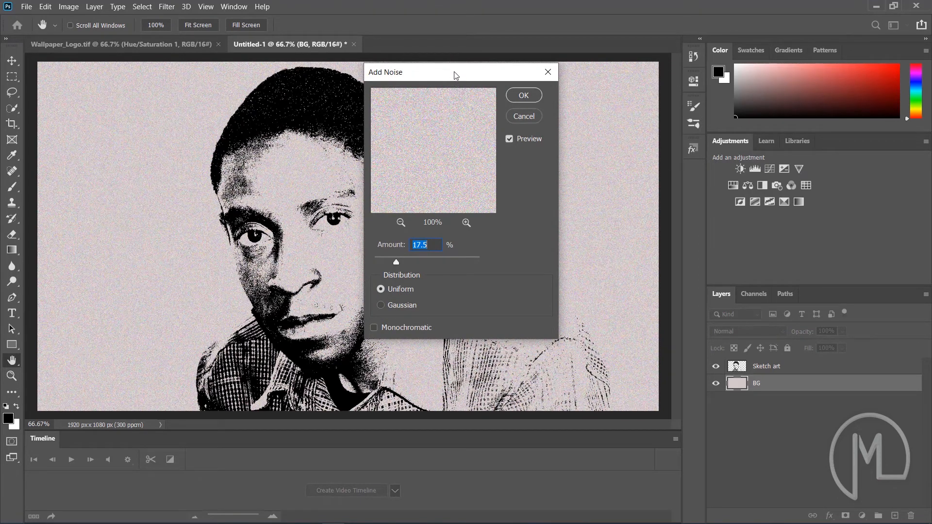
pyautogui.moveTo(454, 72); pyautogui.dragTo(508, 65)
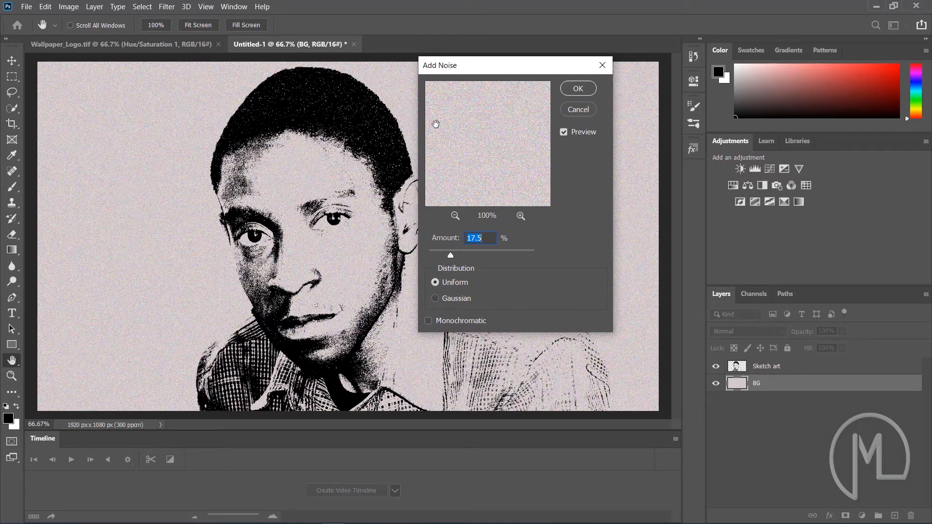
pyautogui.click(428, 321)
pyautogui.moveTo(449, 254); pyautogui.dragTo(541, 257)
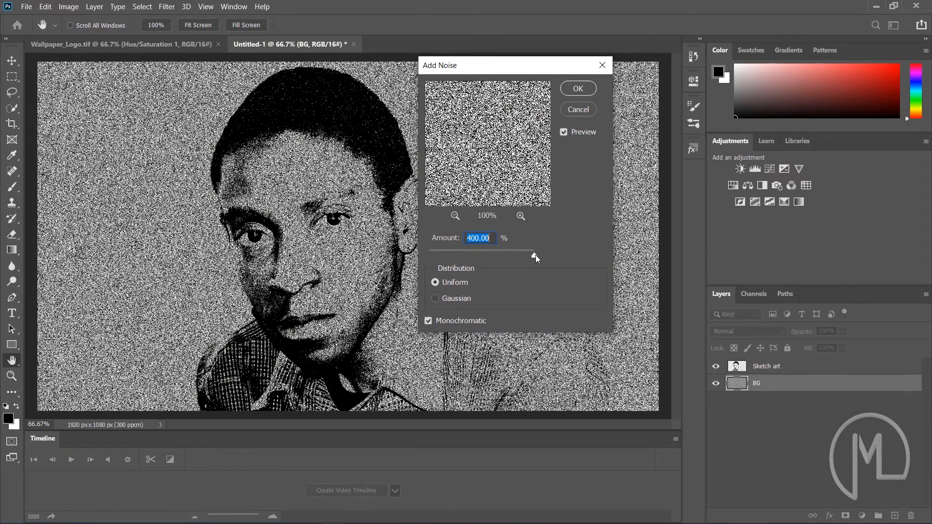
pyautogui.moveTo(535, 255); pyautogui.dragTo(449, 252)
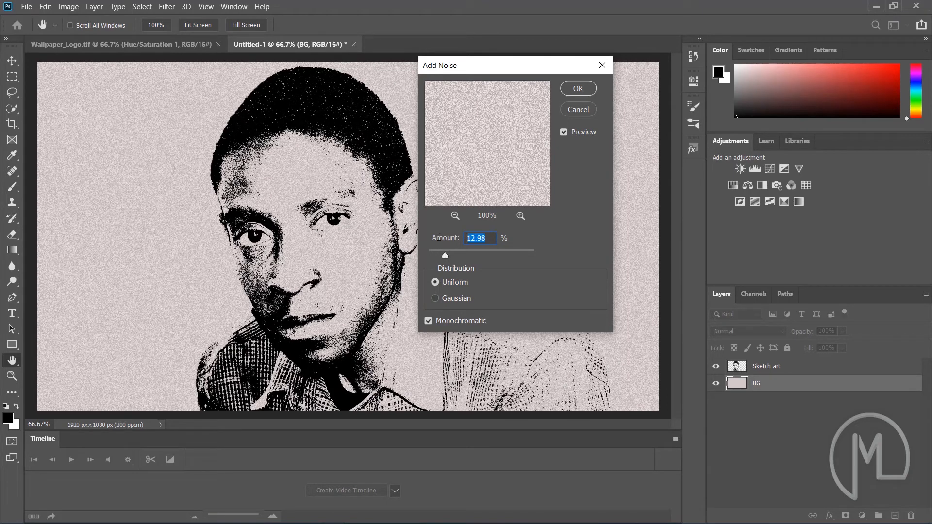
pyautogui.write('15')
pyautogui.click(582, 88)
pyautogui.press('w')
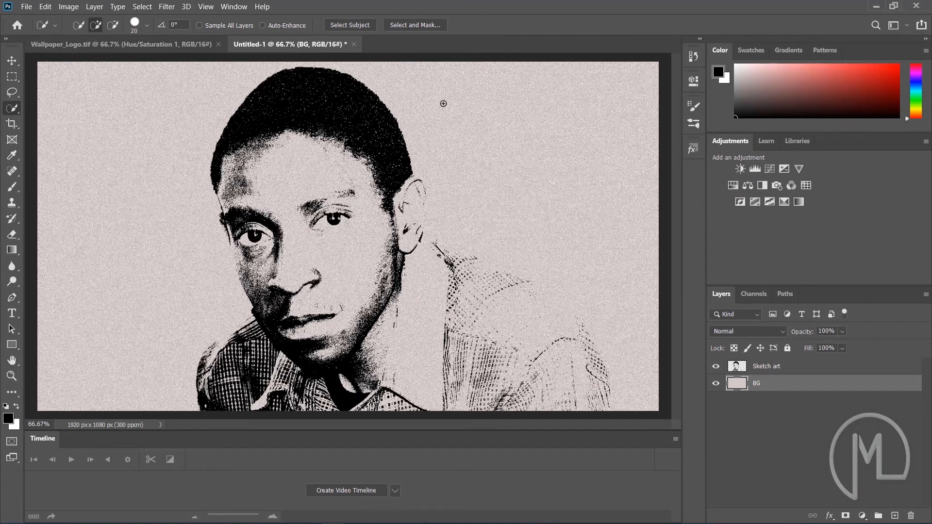
# Add a new layer above BG named Clouds and render the Clouds filter on it
pyautogui.click(896, 515)
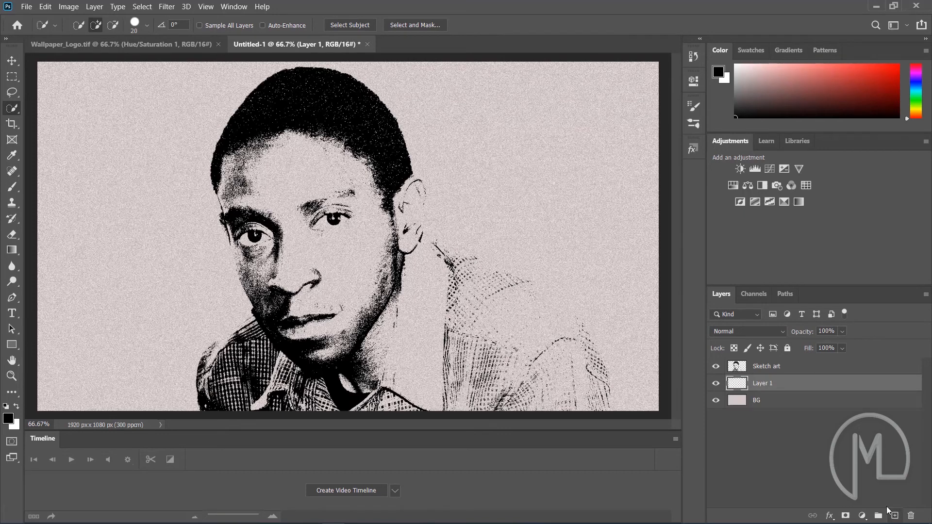
pyautogui.doubleClick(761, 383)
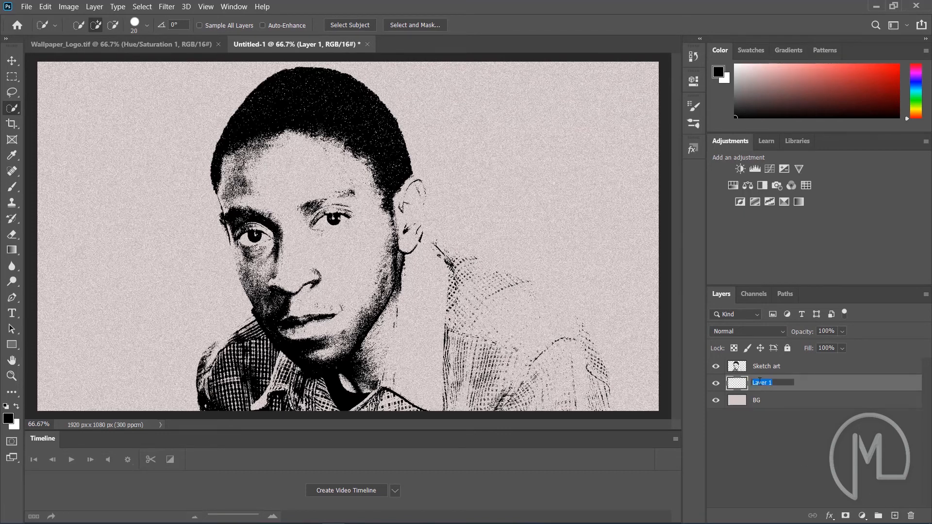
pyautogui.write('Clouds')
pyautogui.press('Return')
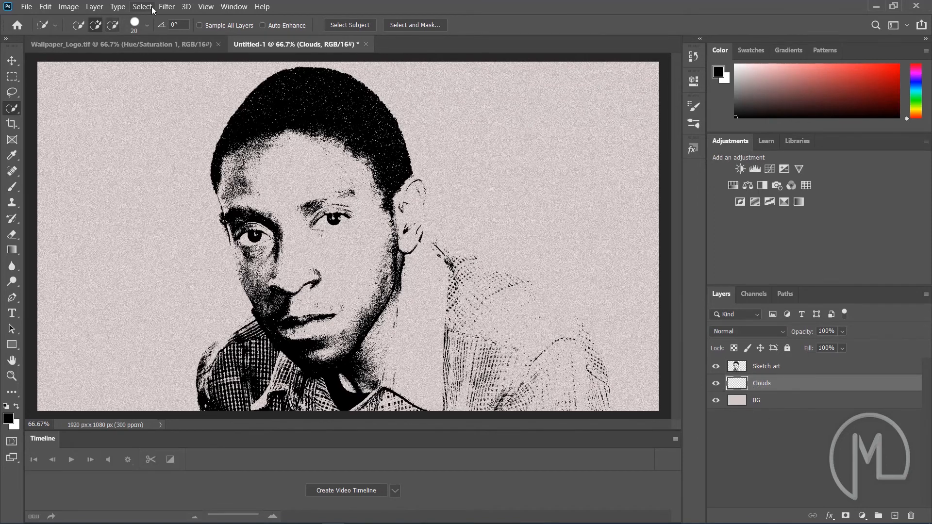
pyautogui.click(166, 6)
pyautogui.moveTo(213, 174)
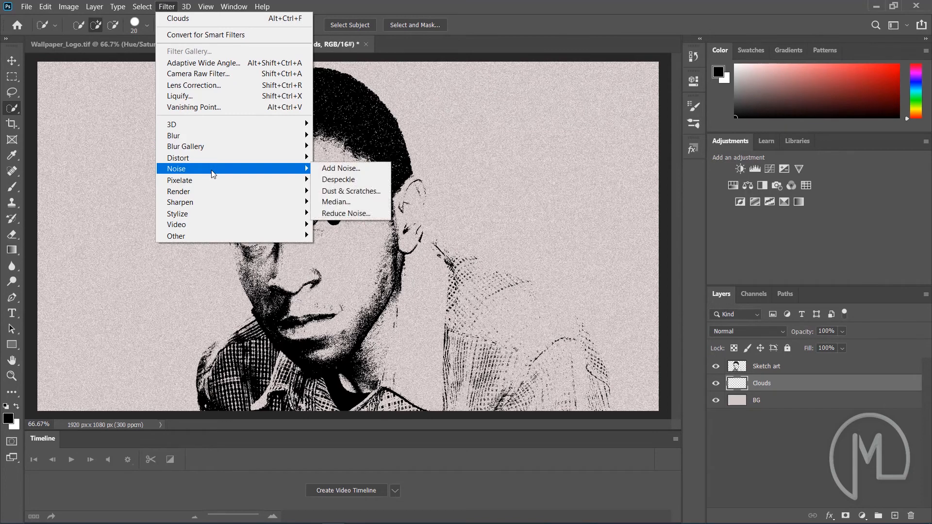
pyautogui.moveTo(203, 194)
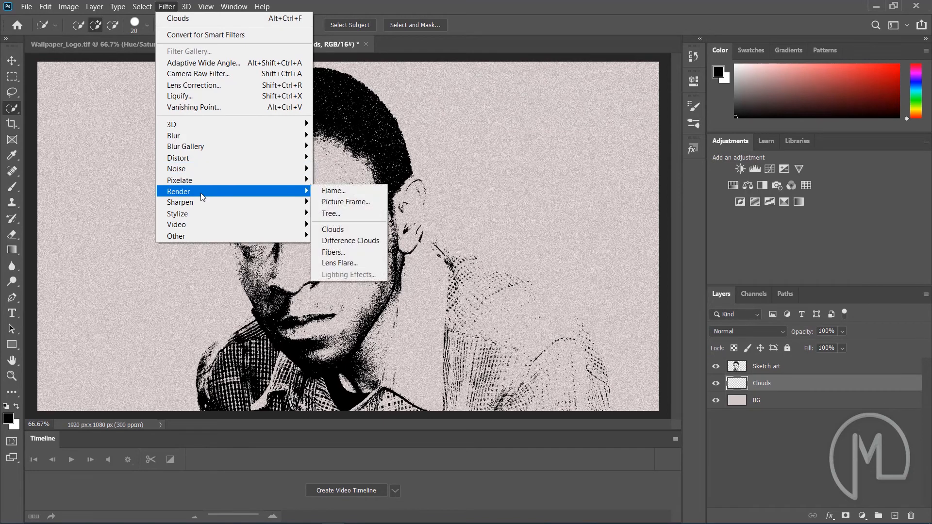
pyautogui.click(361, 228)
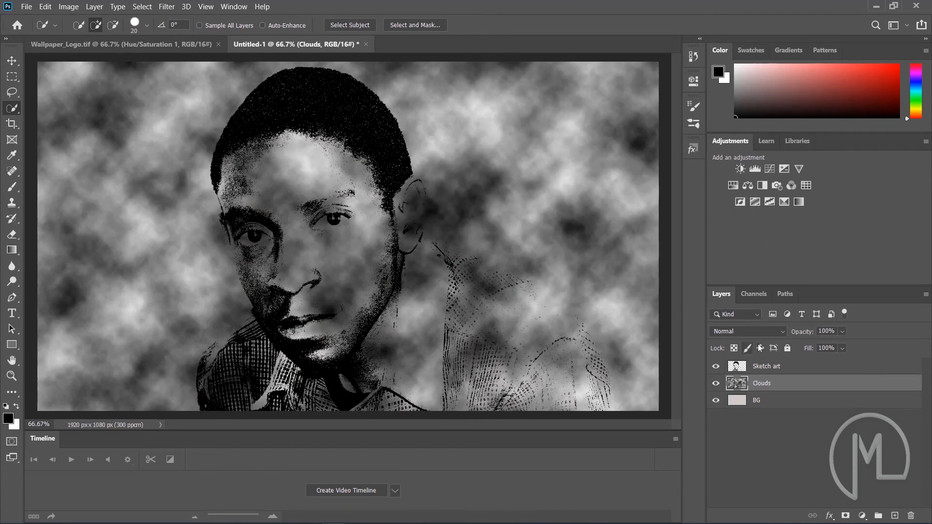
# Set the Clouds layer's fill to 35%
pyautogui.click(843, 348)
pyautogui.moveTo(854, 362); pyautogui.dragTo(852, 362)
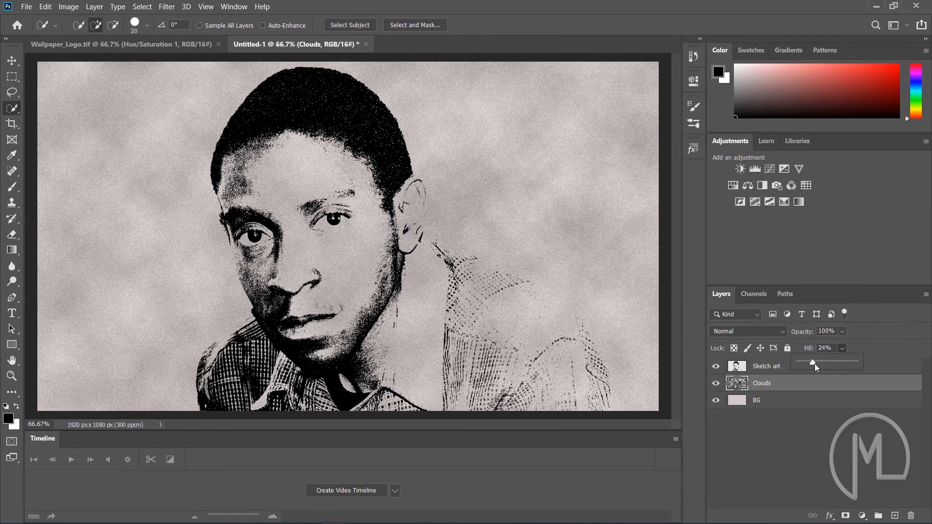
pyautogui.moveTo(814, 363); pyautogui.dragTo(816, 364)
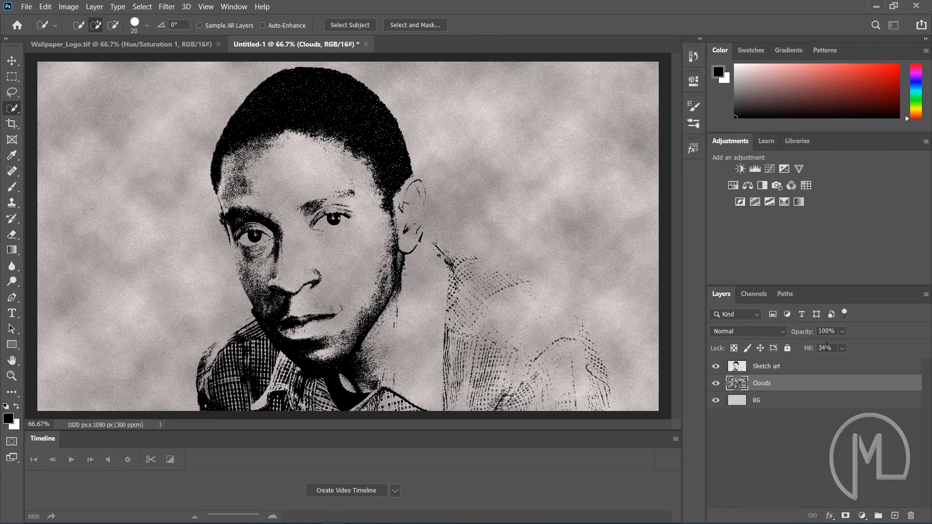
pyautogui.click(809, 349)
pyautogui.write('35')
pyautogui.click(818, 458)
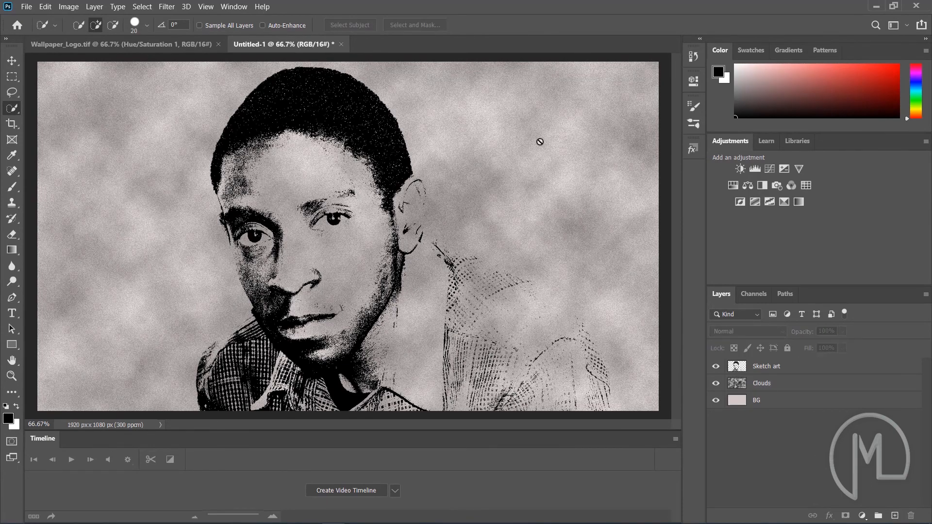